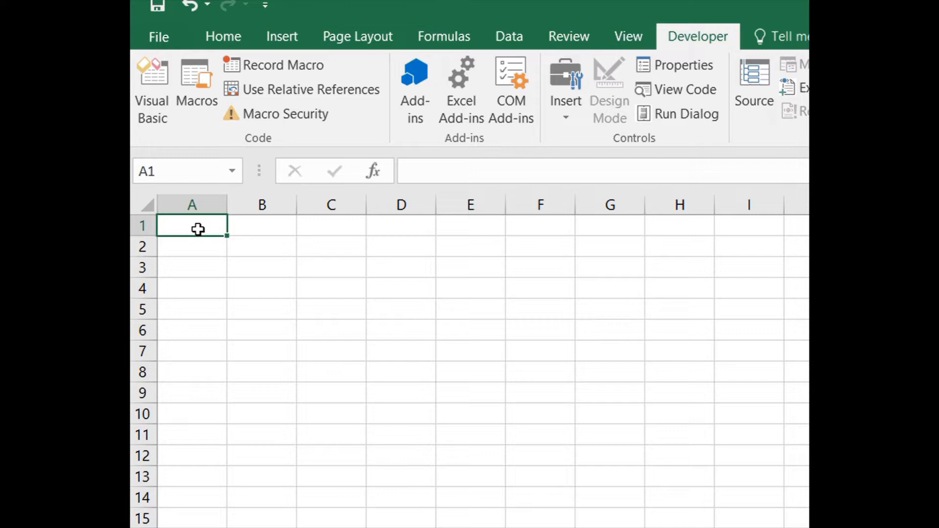
Enter the column headers Name in A1 and Salary in B1
type("Name")
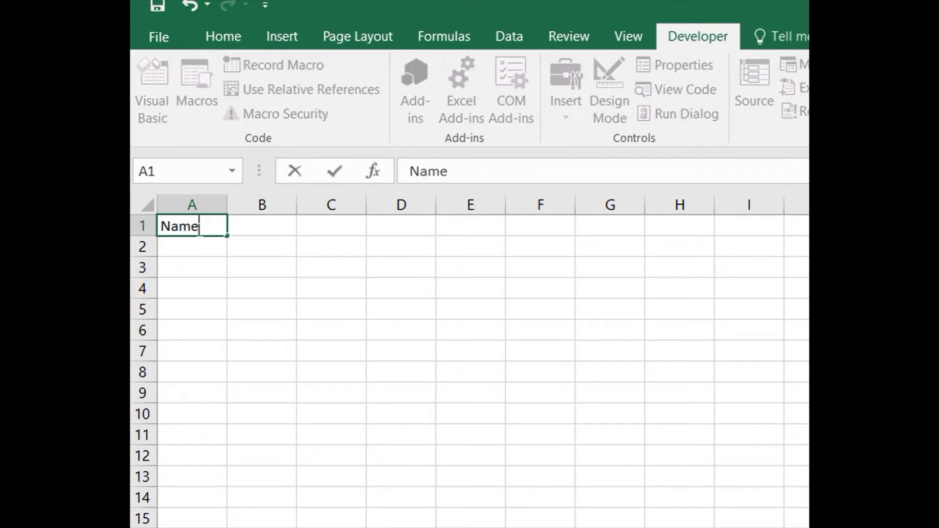
key("Tab")
type("Salary")
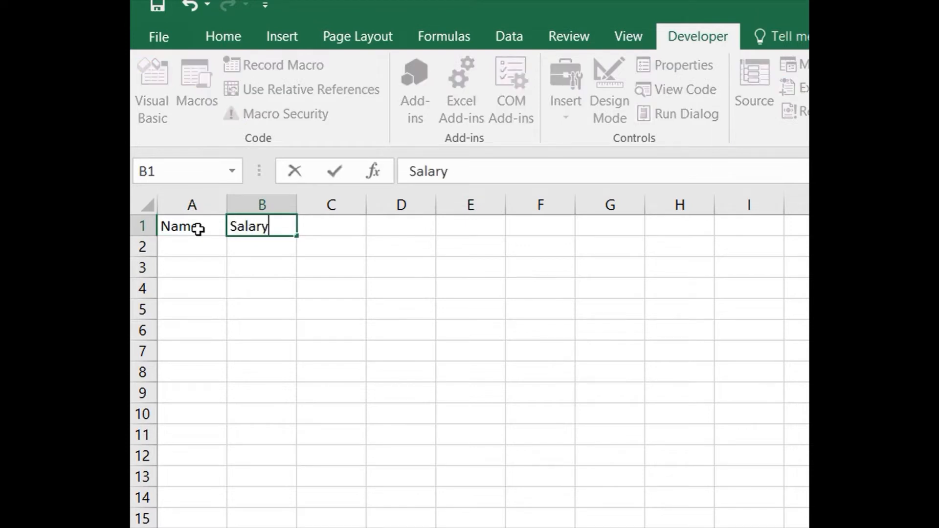
key("Return")
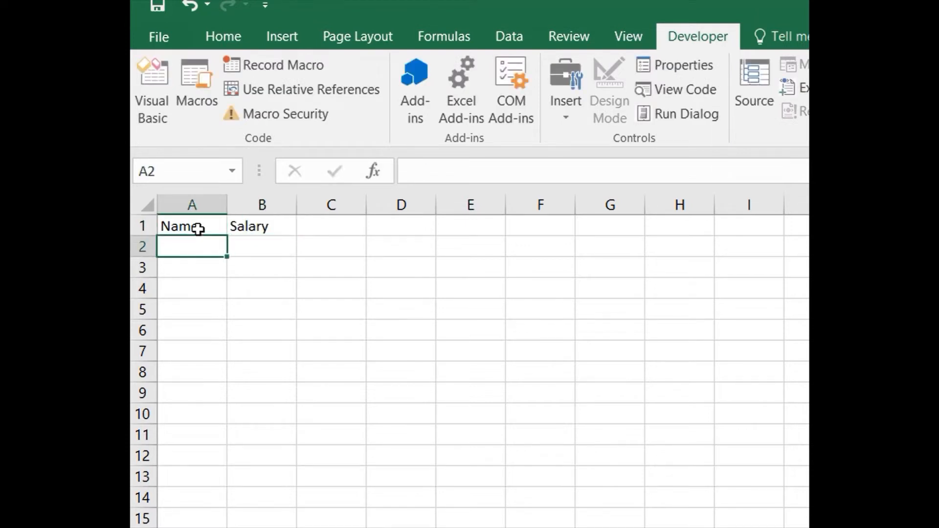
Fill A2:A5 under the Name header with ABC, PQR, XYZ and MNQ
type("ABC")
key("Return")
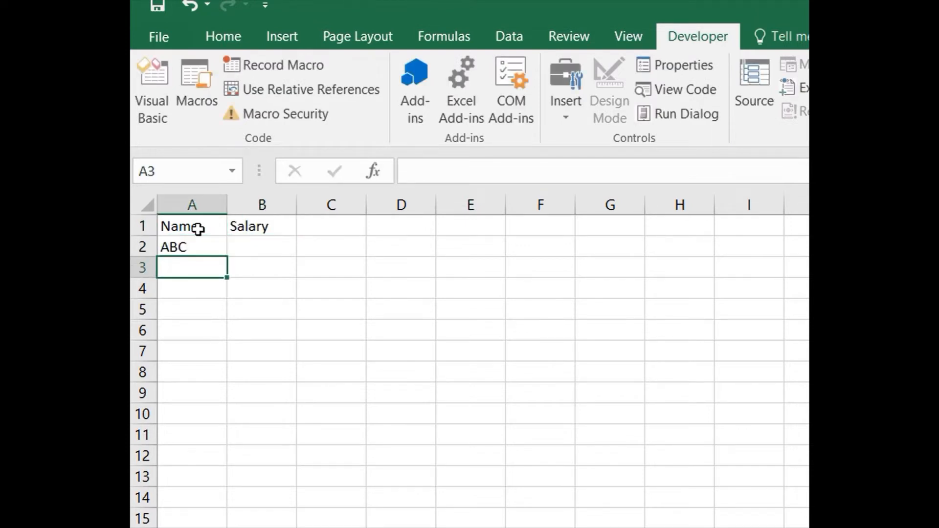
type("PQR")
key("Return")
type("X")
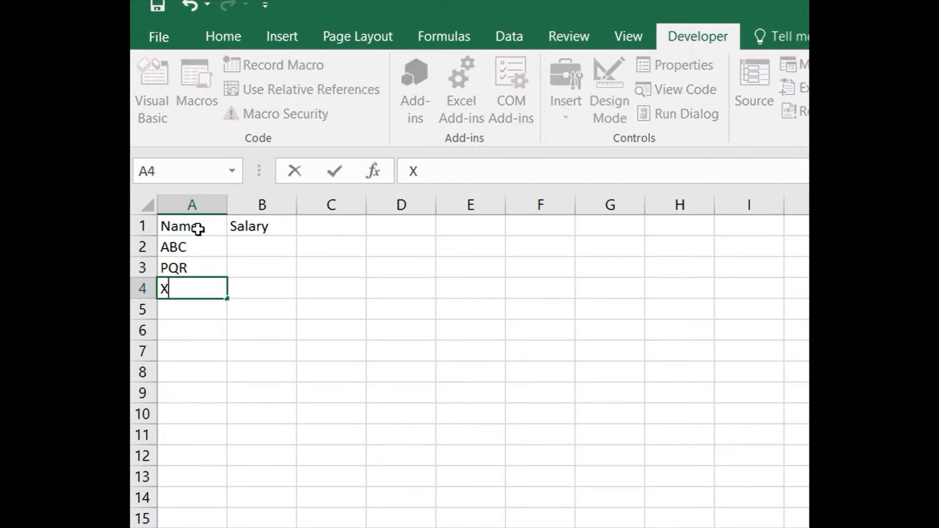
type("YZ")
key("Return")
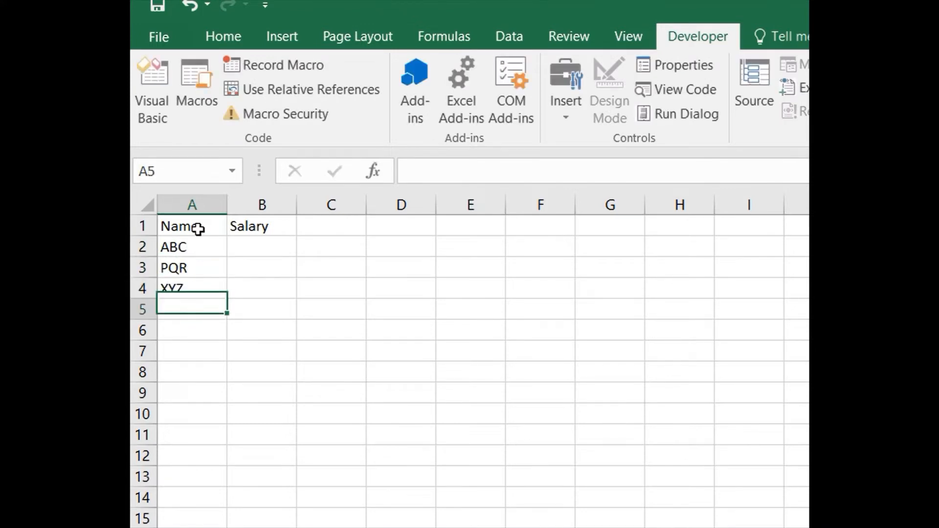
type("MNQ")
key("Tab")
Enter the salaries 15000, 20000, 25000 and 30000 in cells B2 to B5
key("Up")
key("Up")
key("Up")
type("15000")
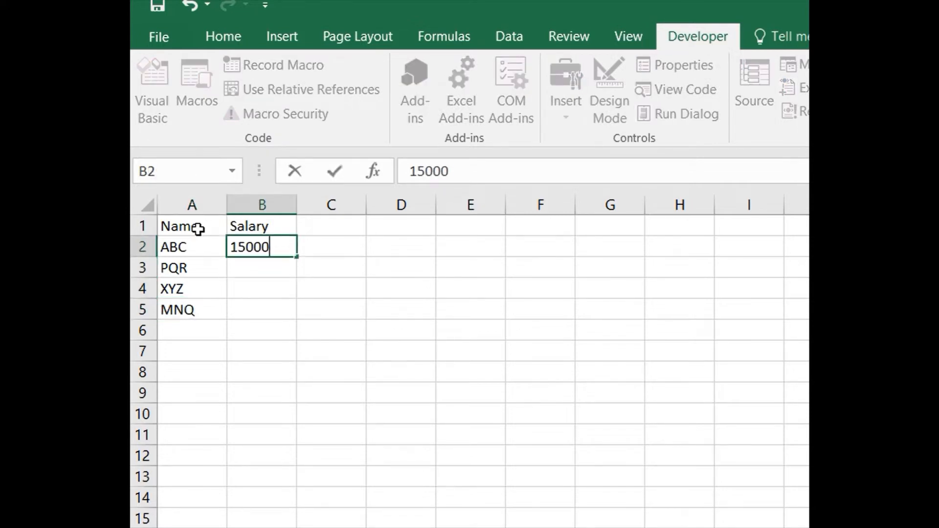
key("Return")
type("20000")
key("Return")
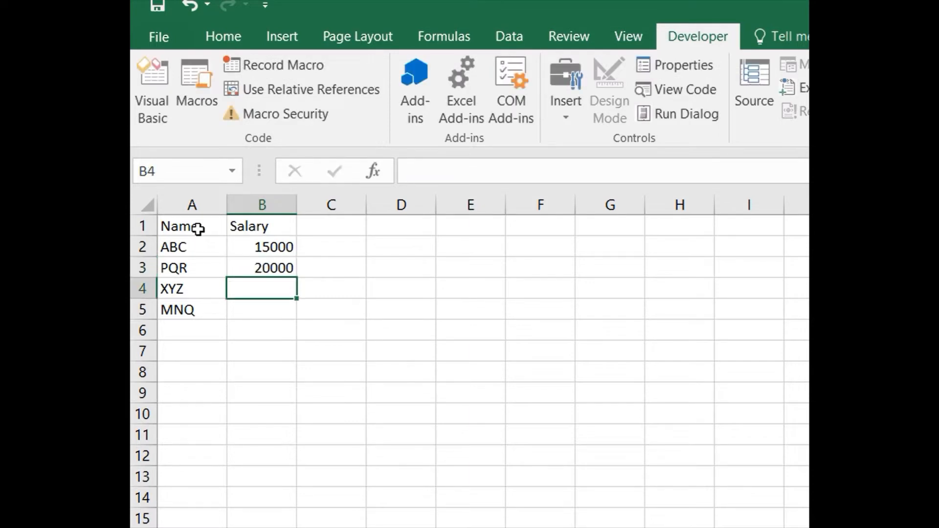
type("25000")
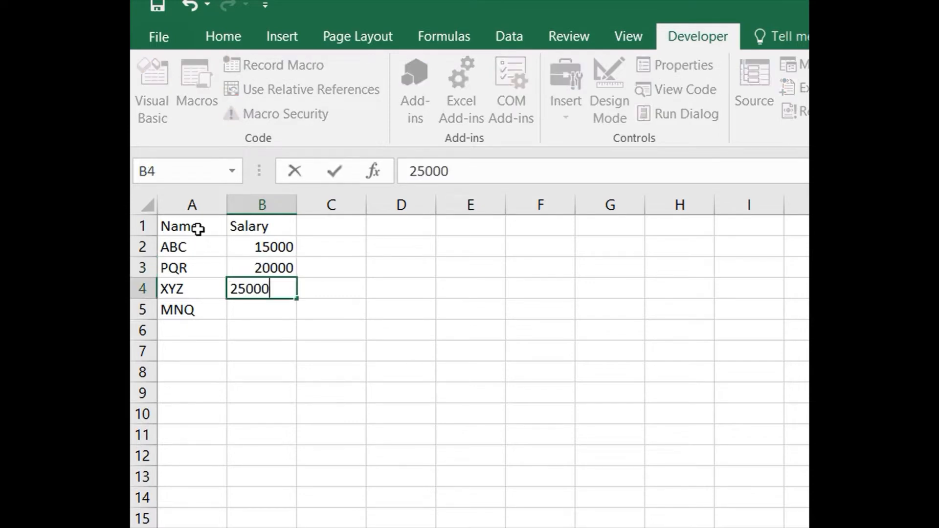
key("Return")
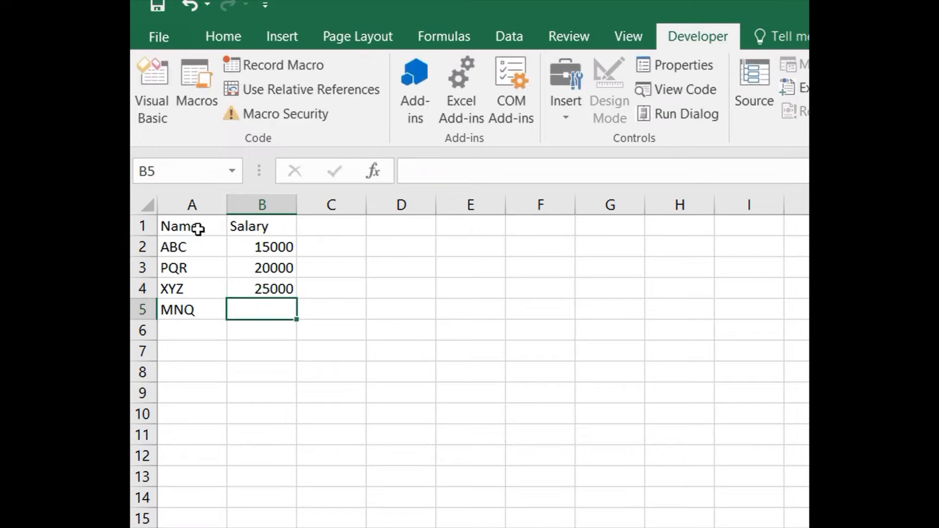
type("30000")
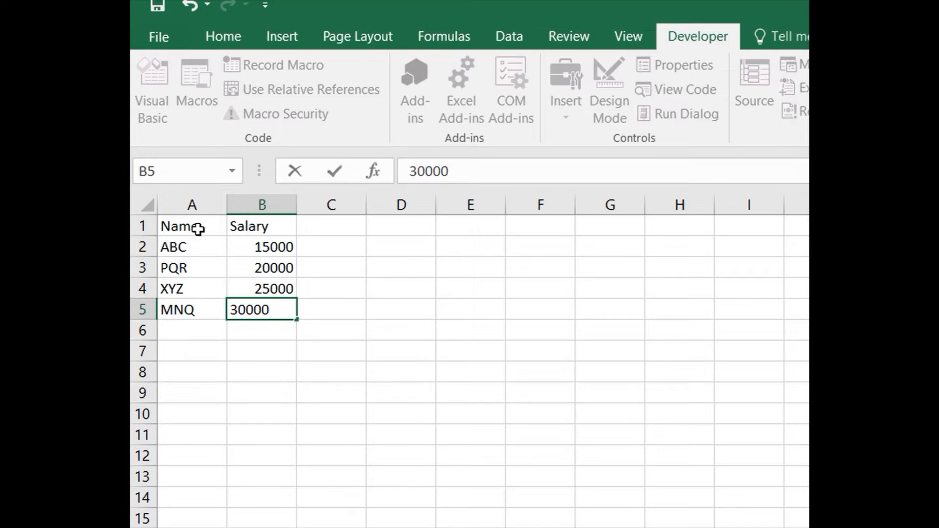
key("Return")
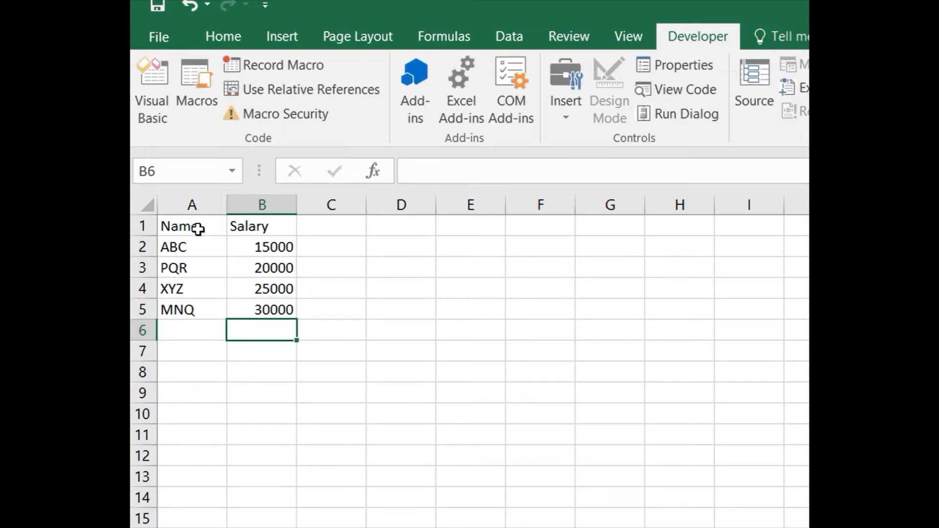
key("Up")
key("Up")
key("Up")
key("Up")
key("Up")
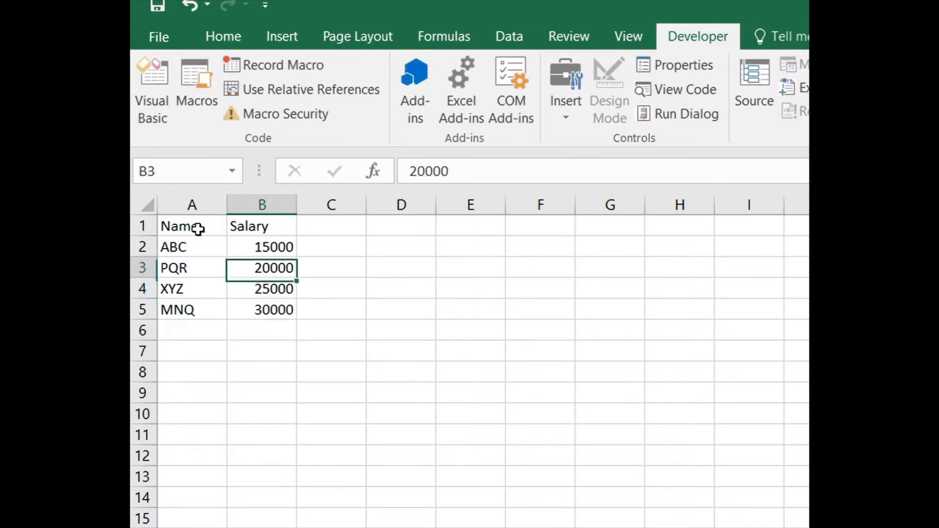
key("Down")
key("Down")
key("Down")
key("Down")
key("Down")
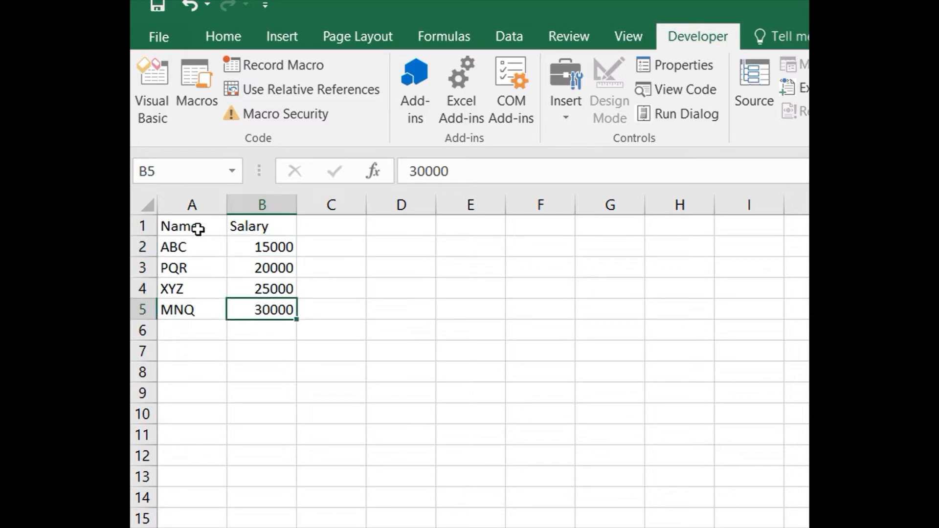
key("Up")
key("Up")
key("Up")
key("Up")
key("Down")
key("Down")
key("Down")
key("Down")
Label cell A6, below the last name, as Total
key("Left")
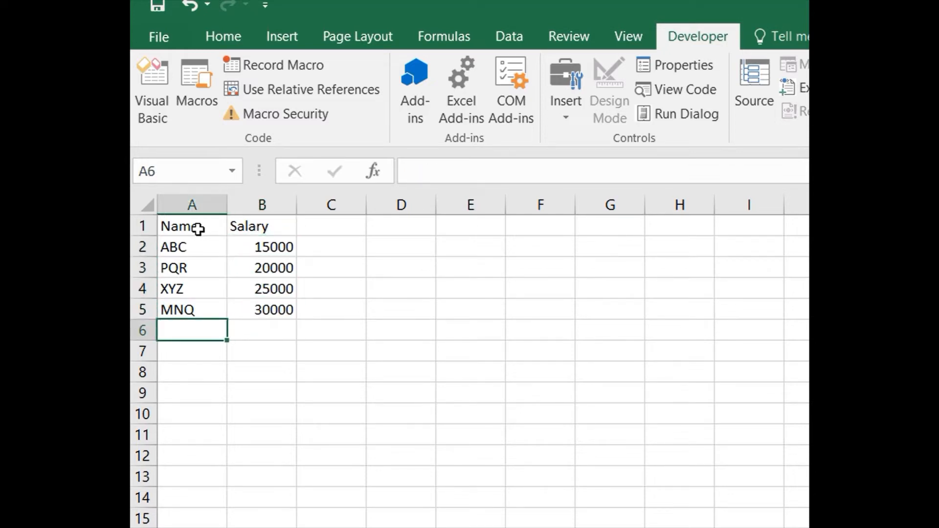
type("Total")
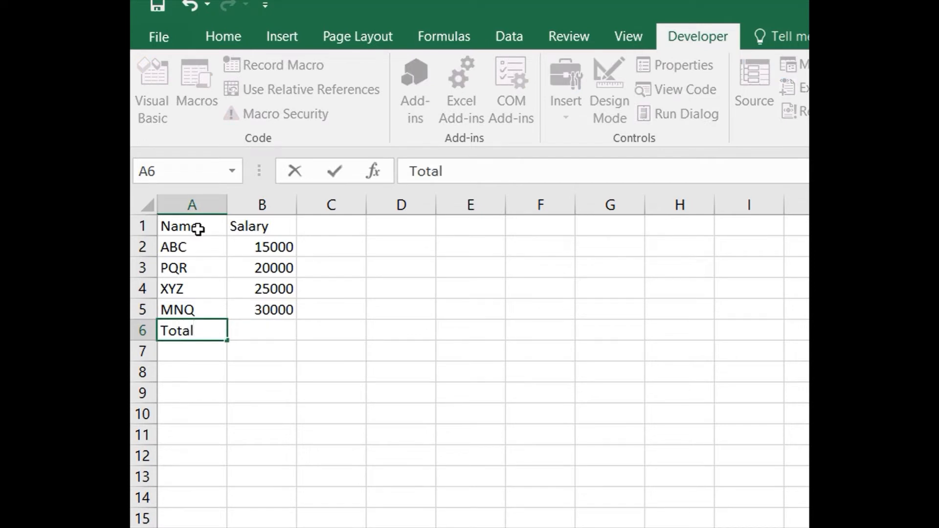
key("Tab")
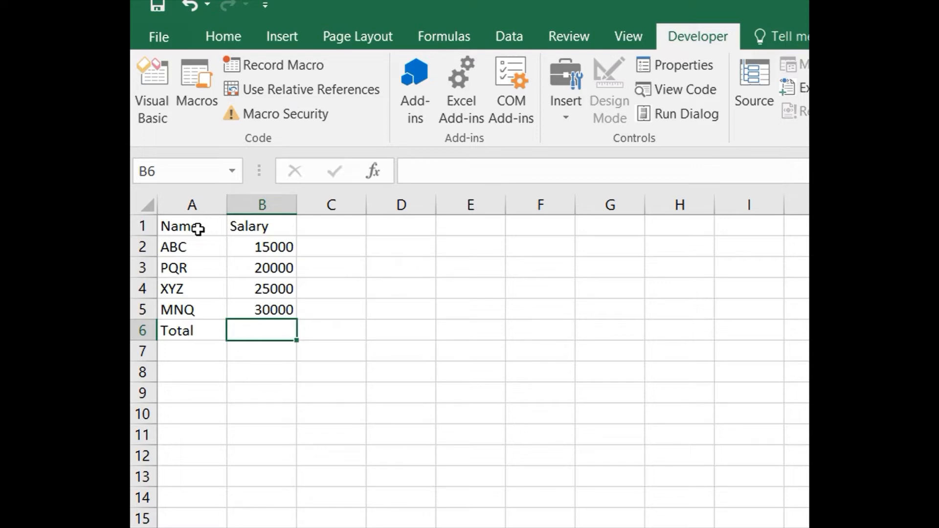
Enter the sample formula =SUM(1,2) in the Total row's salary cell, B6
type("=")
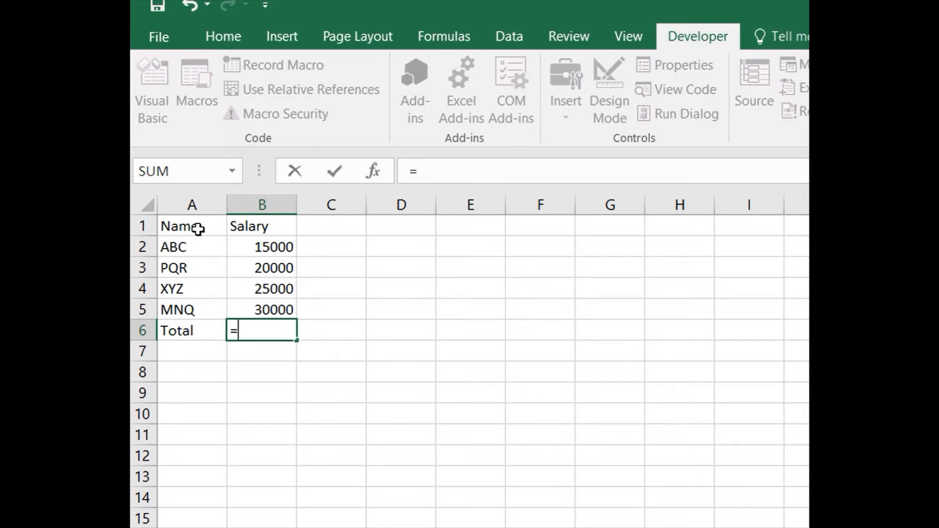
type("sum")
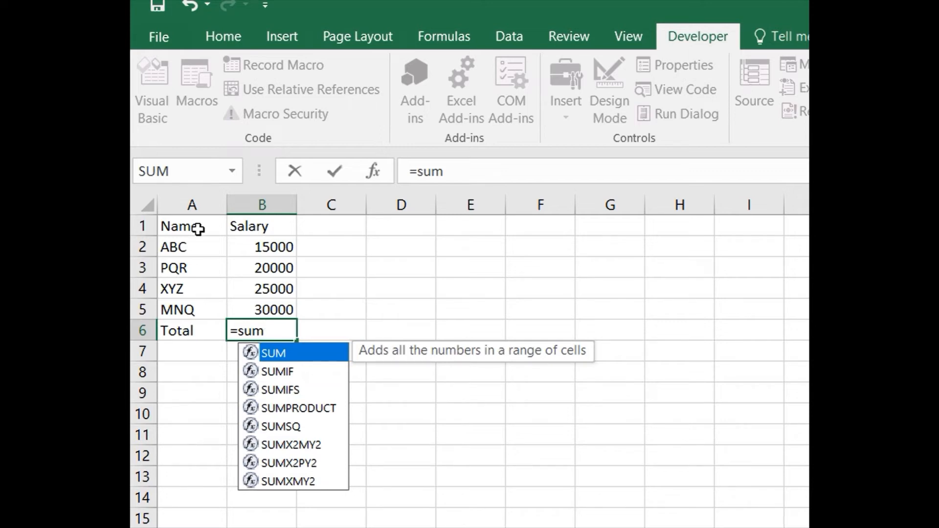
type("(")
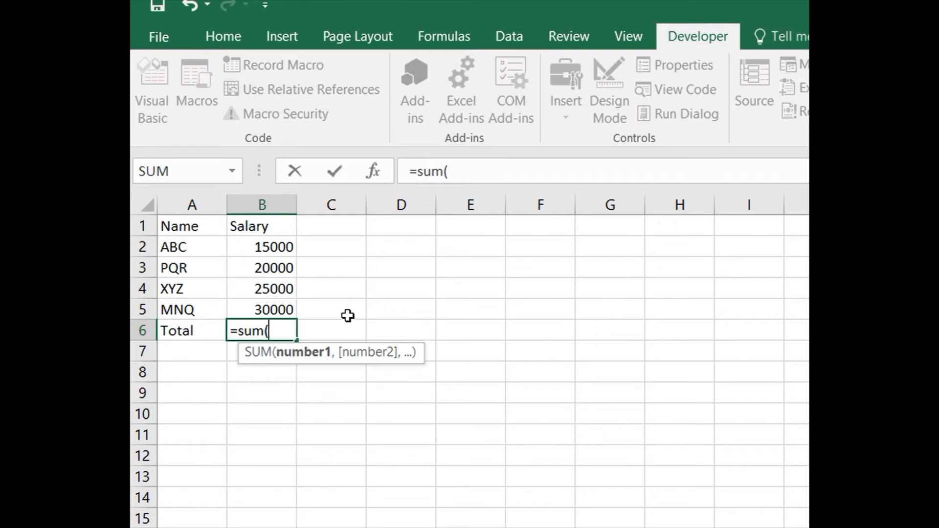
type("1,2")
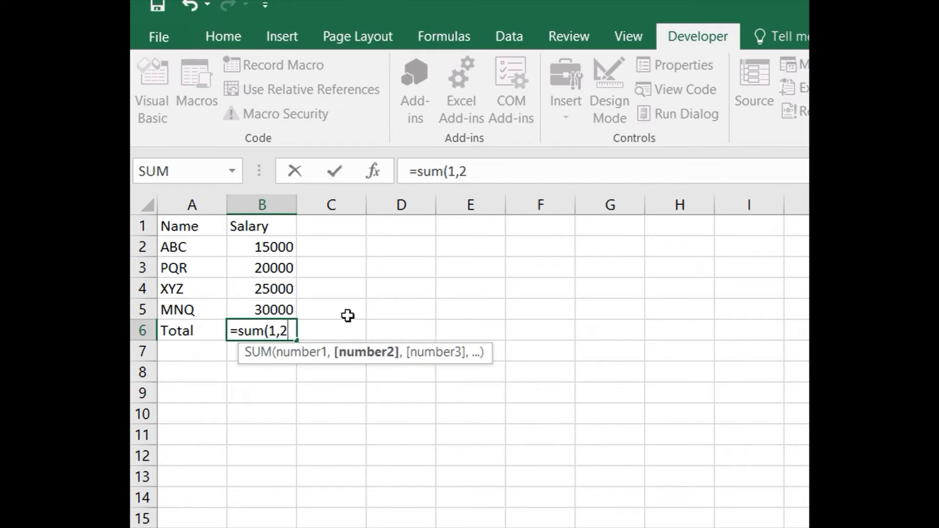
type(")")
key("Return")
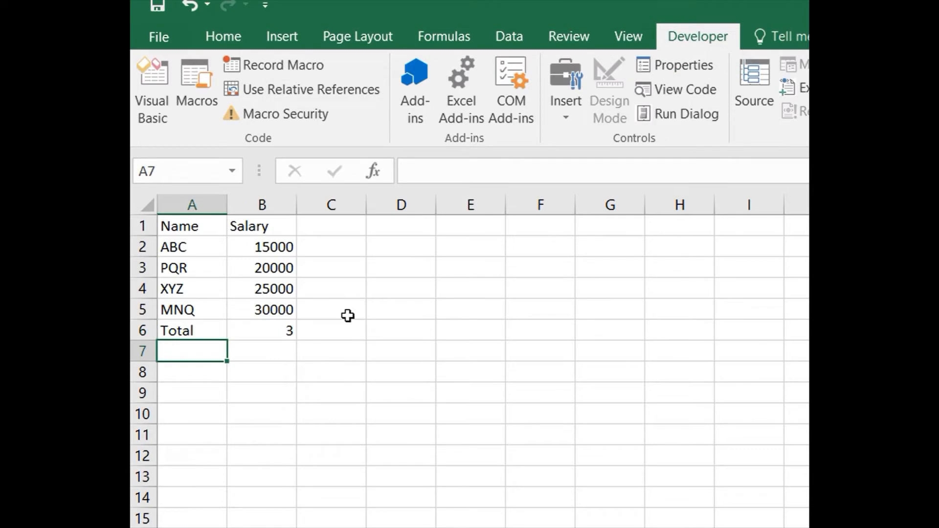
Replace the formula in B6 with =SUM(B2:B5) to add up the four salaries
key("Up")
key("Right")
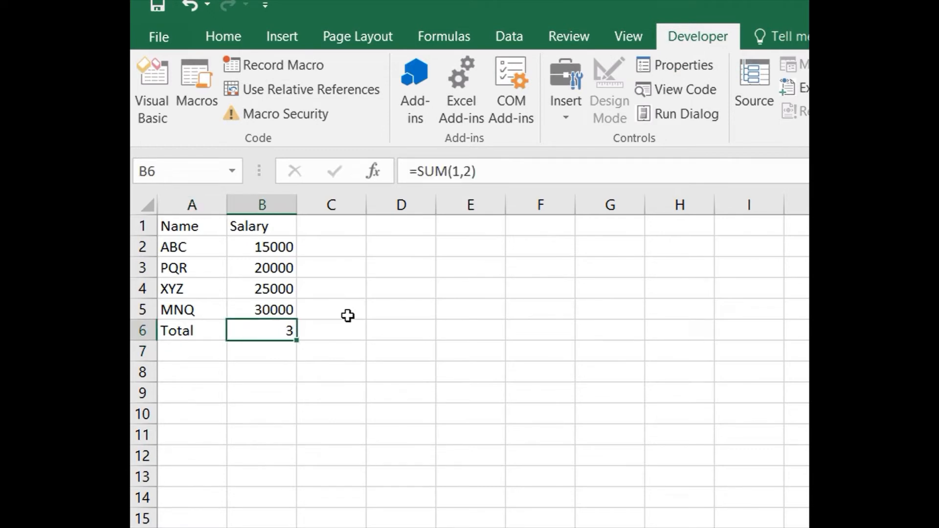
type("=su")
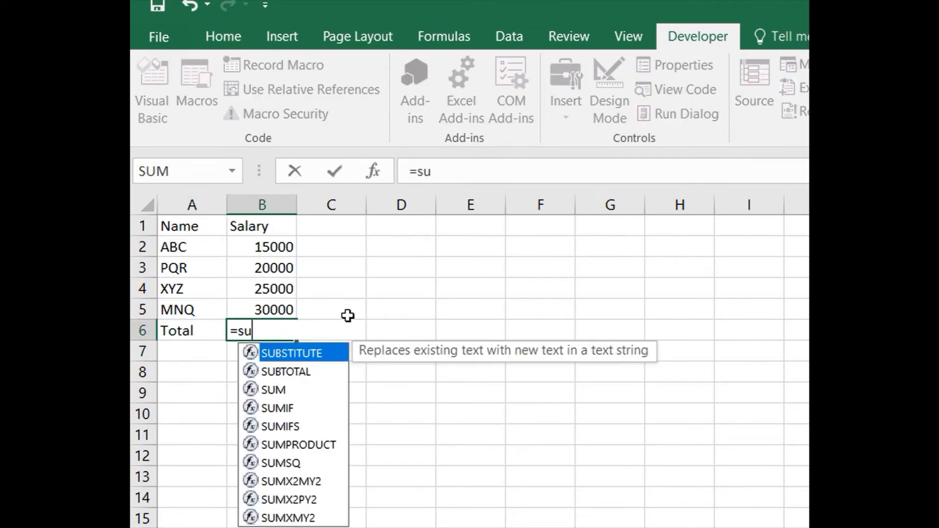
type("m(")
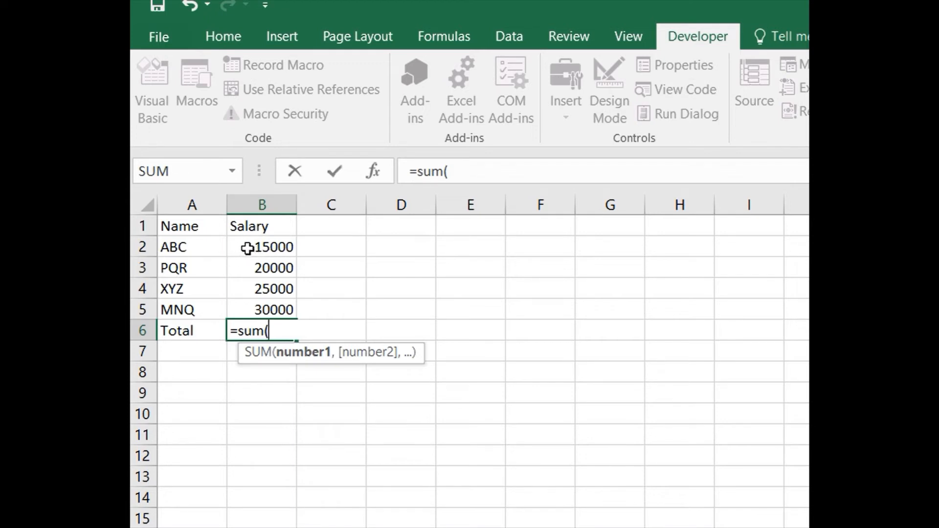
left_click(249, 249)
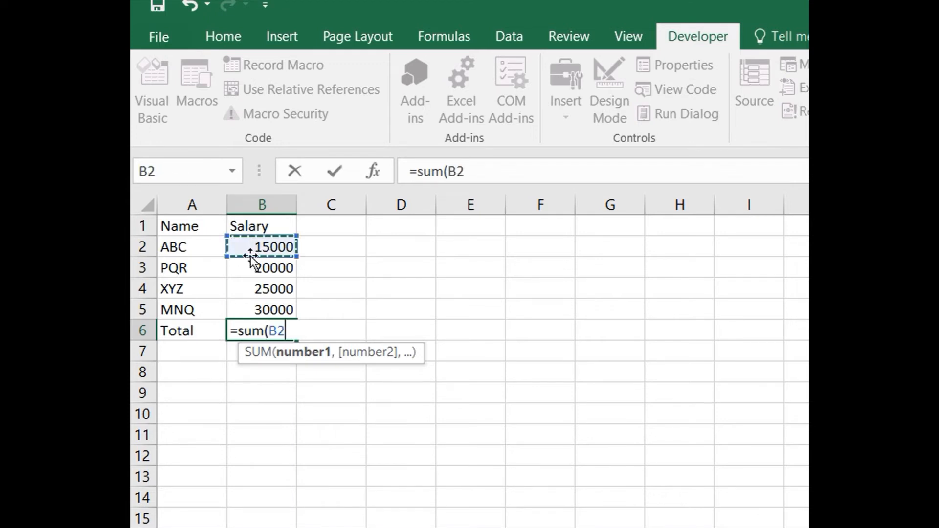
left_click(250, 307)
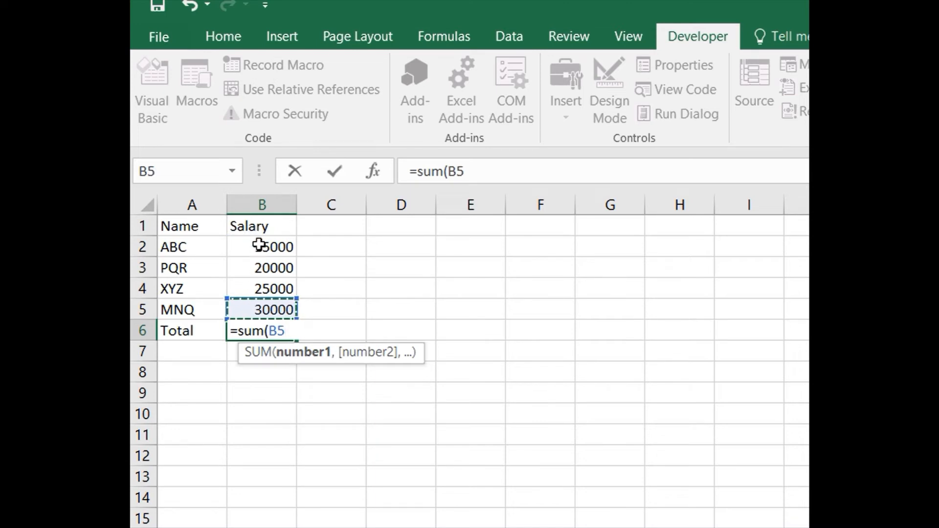
left_click_drag(259, 245, 259, 299)
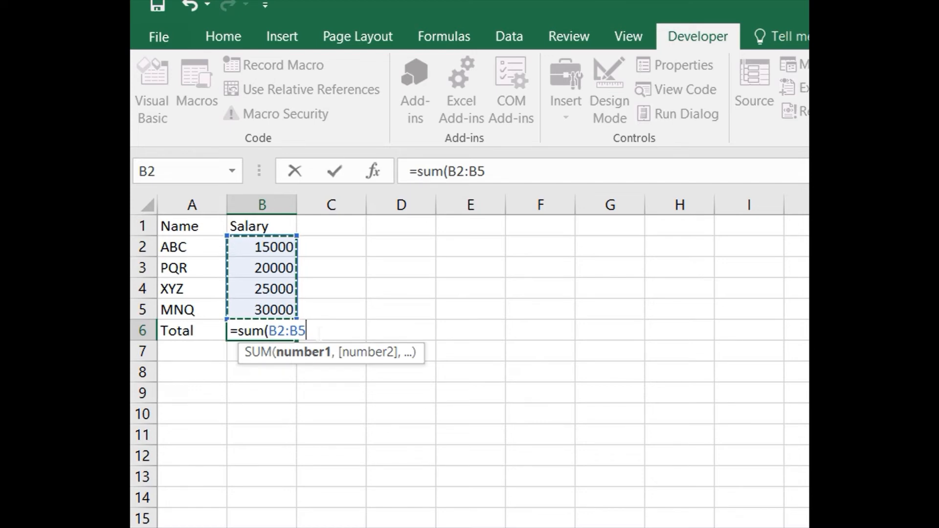
type(")")
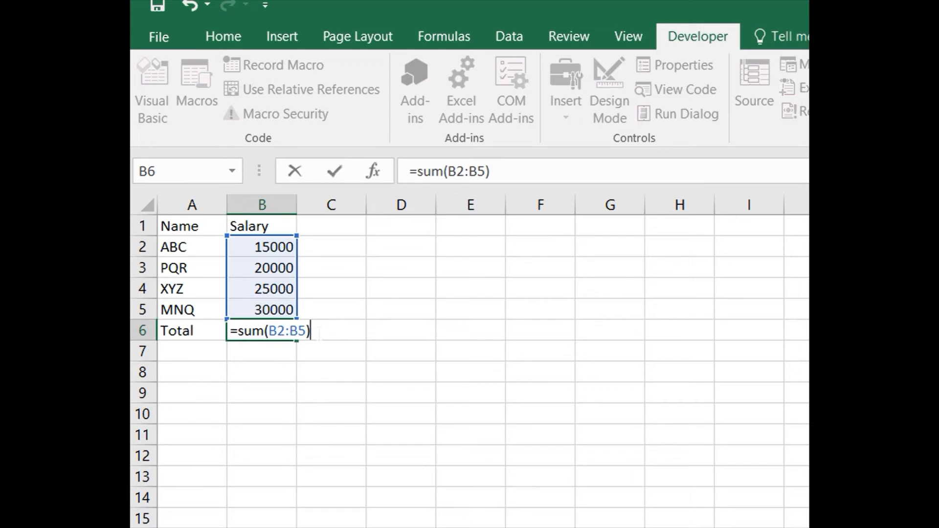
key("Return")
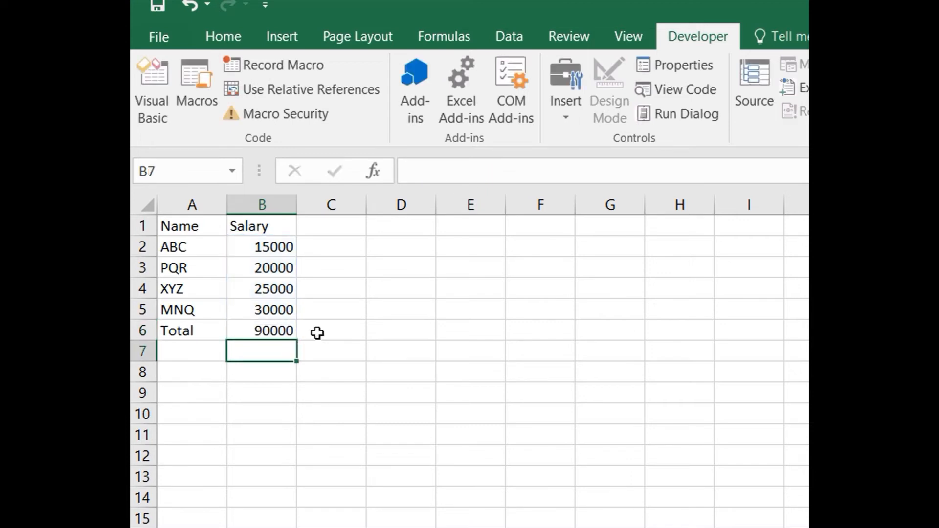
Check the total formula in B6 against the salary range B2:B5 that it adds up
key("Up")
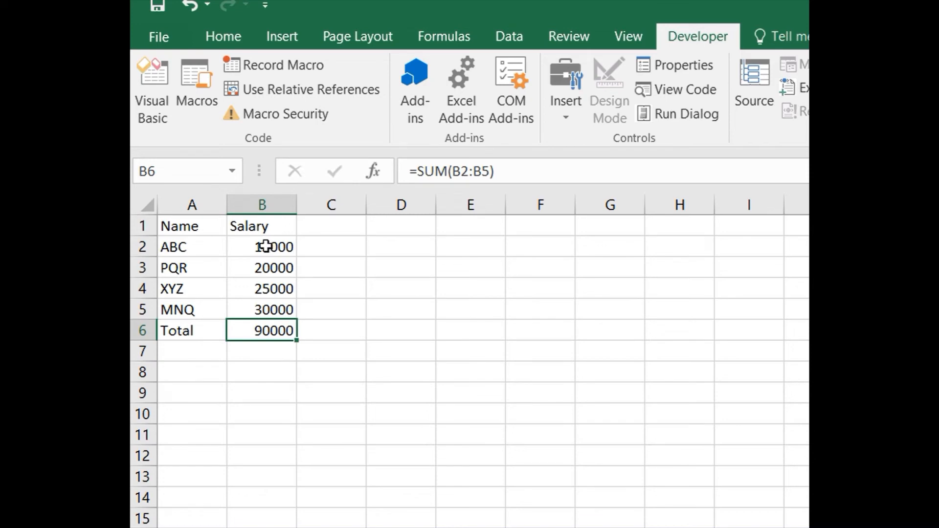
left_click_drag(266, 246, 269, 292)
left_click(306, 347)
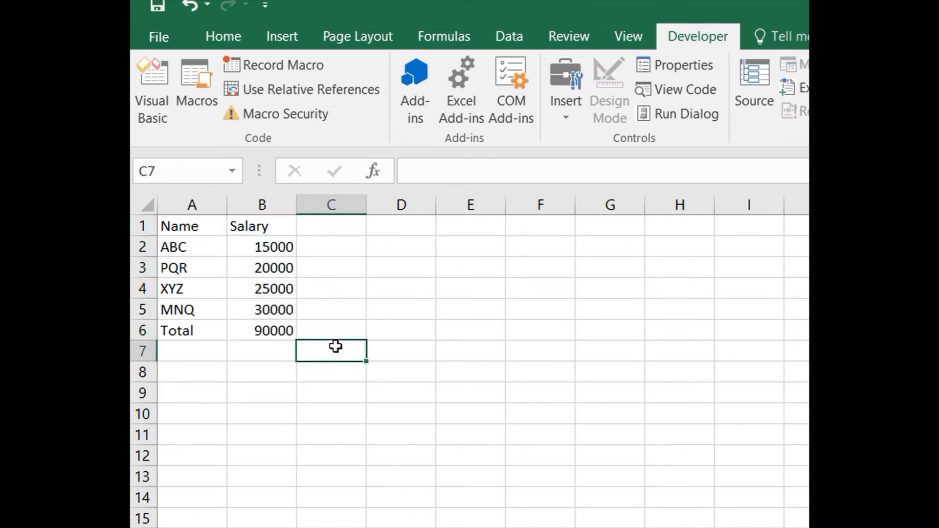
left_click(267, 326)
left_click(253, 246)
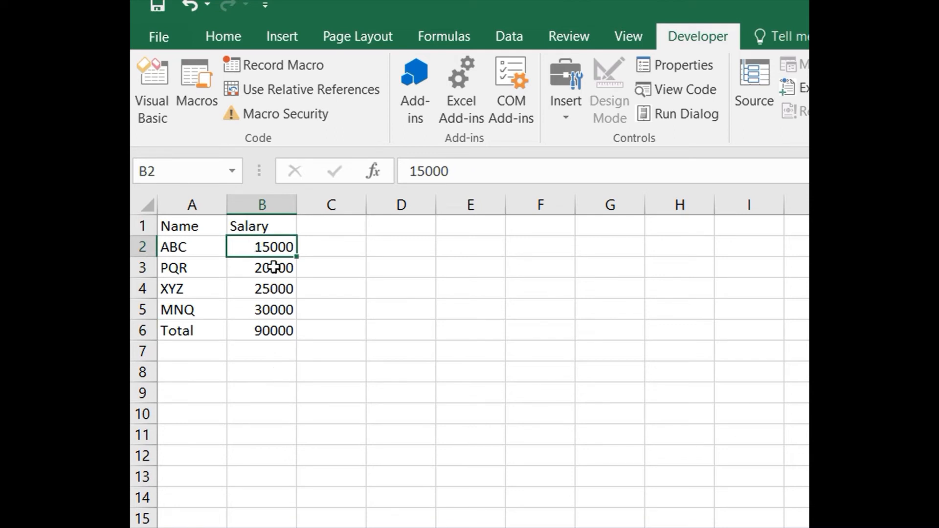
left_click_drag(257, 247, 260, 306)
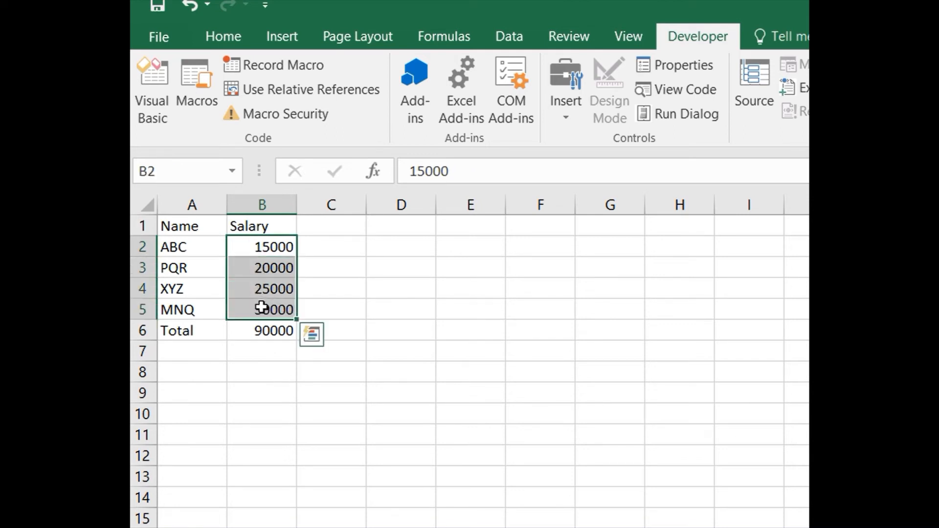
left_click(430, 311)
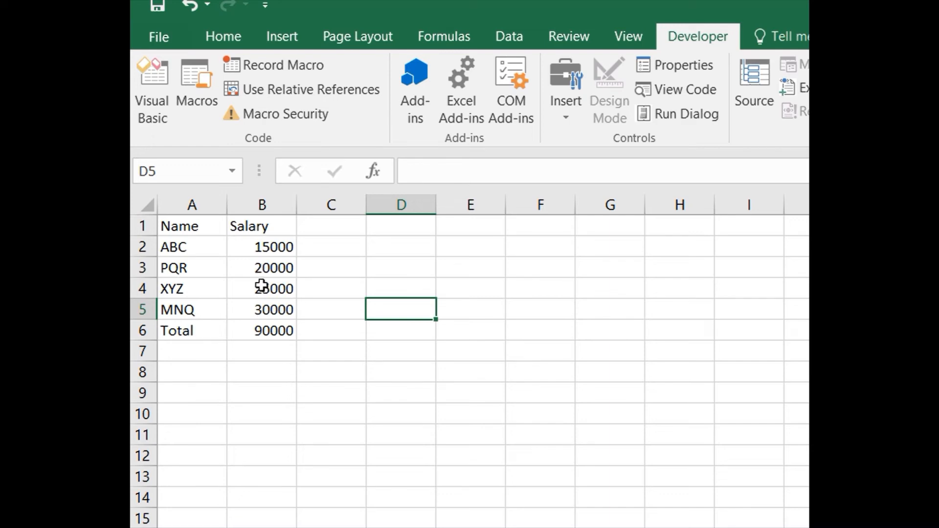
Clear the total in B6 and recreate it with AutoSum over B2:B5, then check its formula
left_click(277, 333)
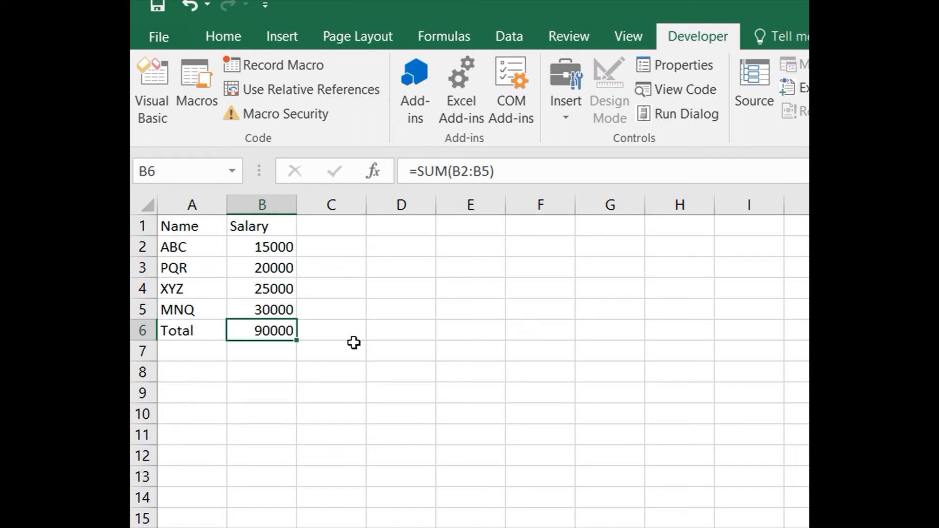
key("Delete")
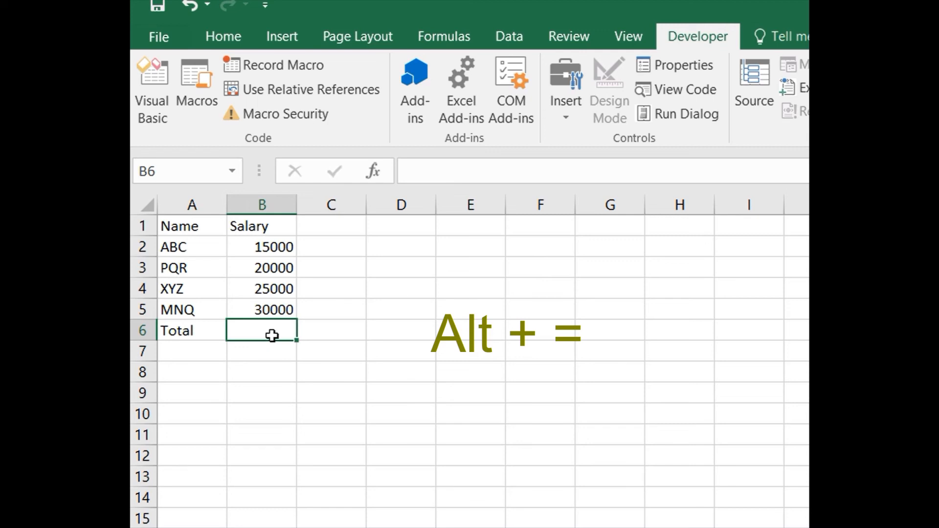
key("alt+equal")
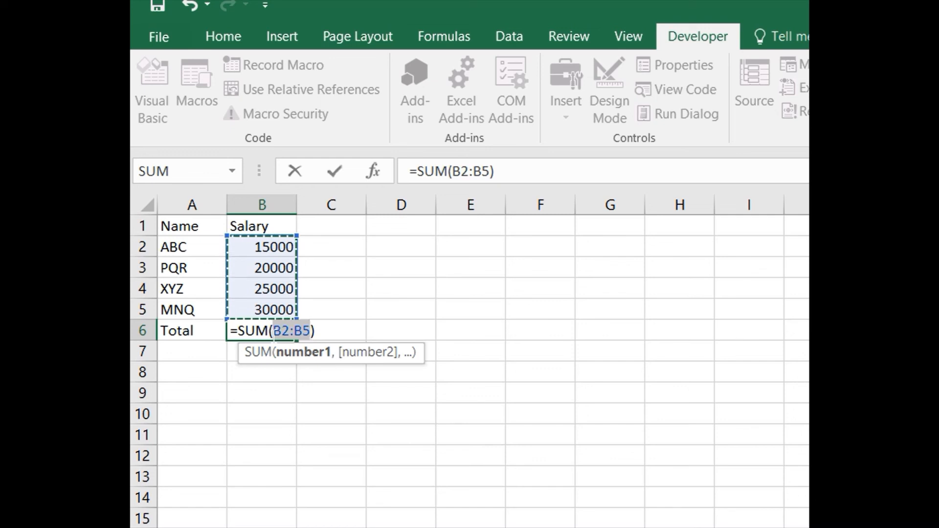
key("Return")
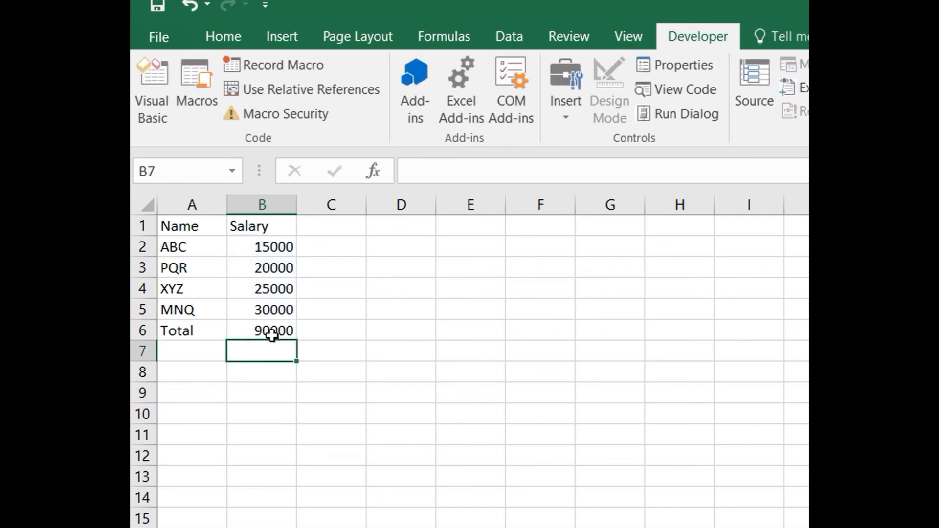
left_click(263, 328)
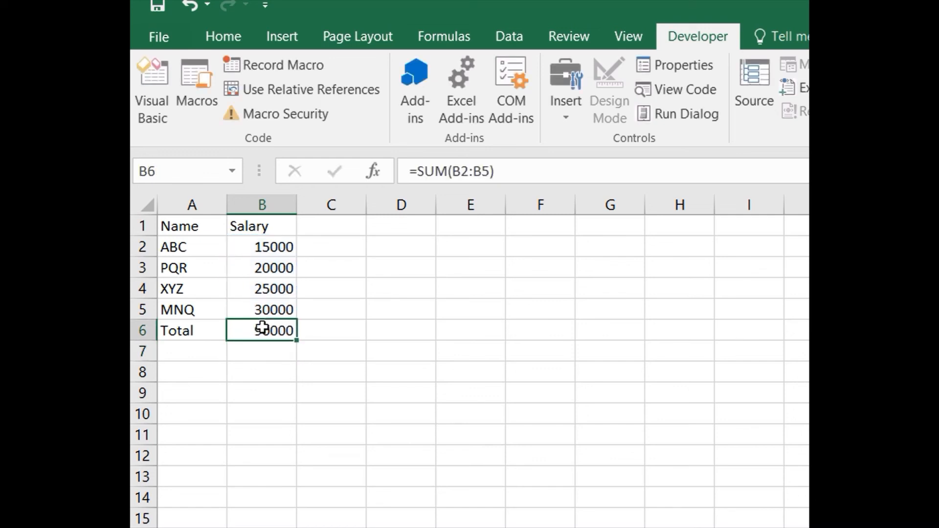